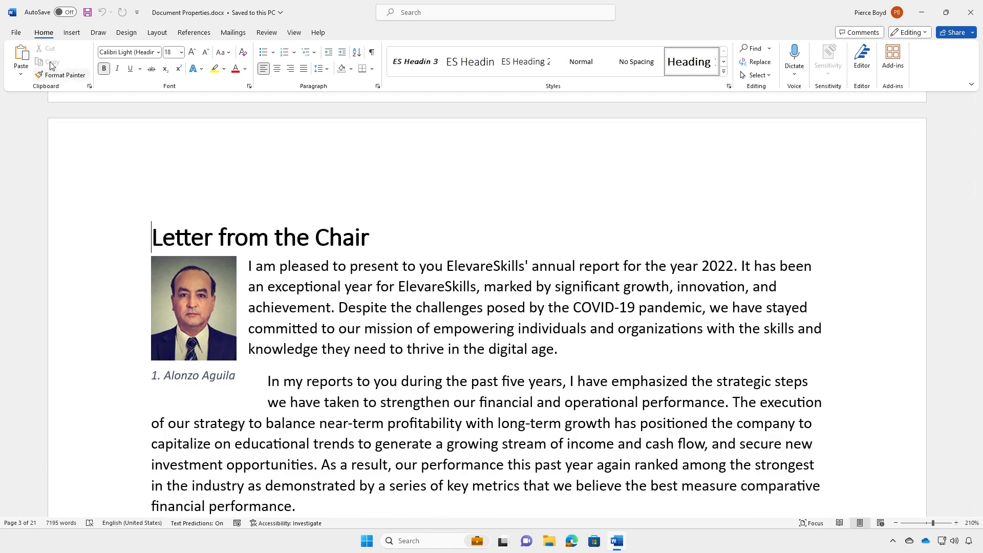
- Open the File backstage view for Document Properties.docx
{"action": "left_click", "coordinate": [15, 33]}
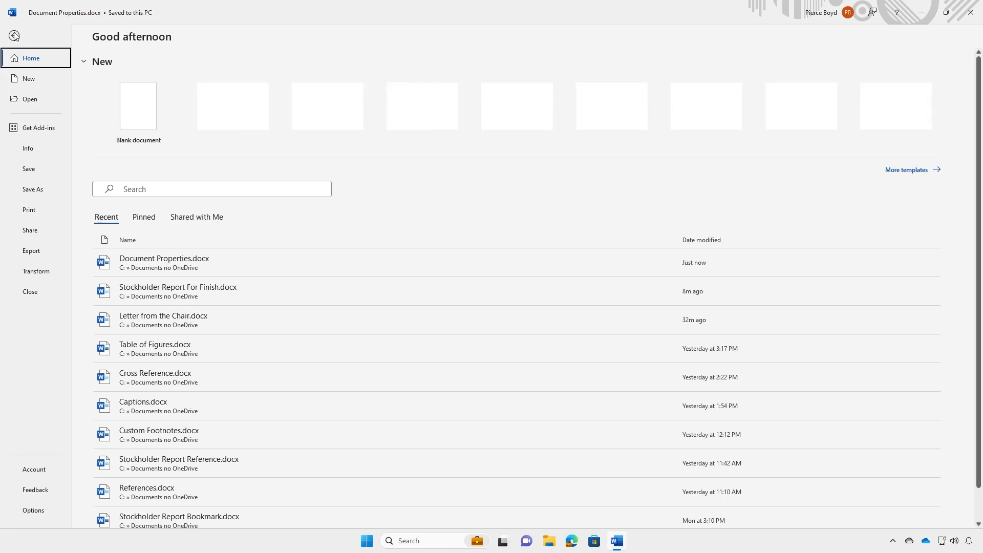
- Show the Info page with the size, page and word counts for Document Properties.docx
{"action": "left_click", "coordinate": [31, 149]}
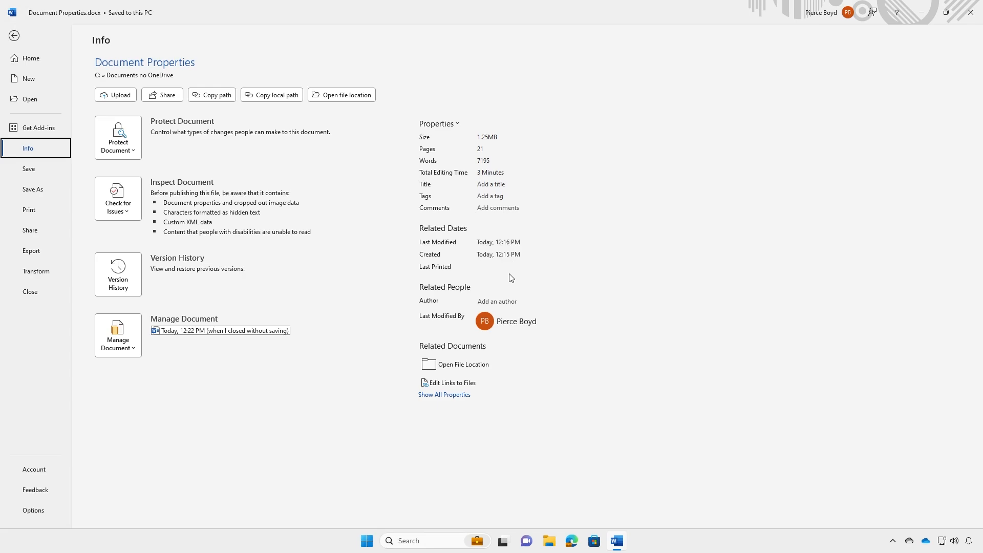
- Check the last editor's contact card, then reveal all document properties
{"action": "left_click", "coordinate": [513, 301]}
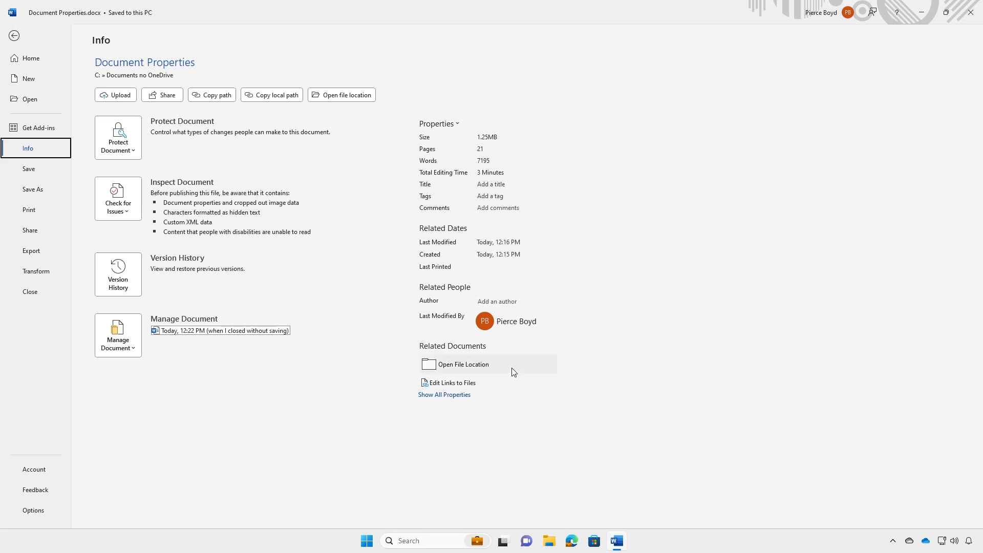
{"action": "left_click", "coordinate": [520, 331]}
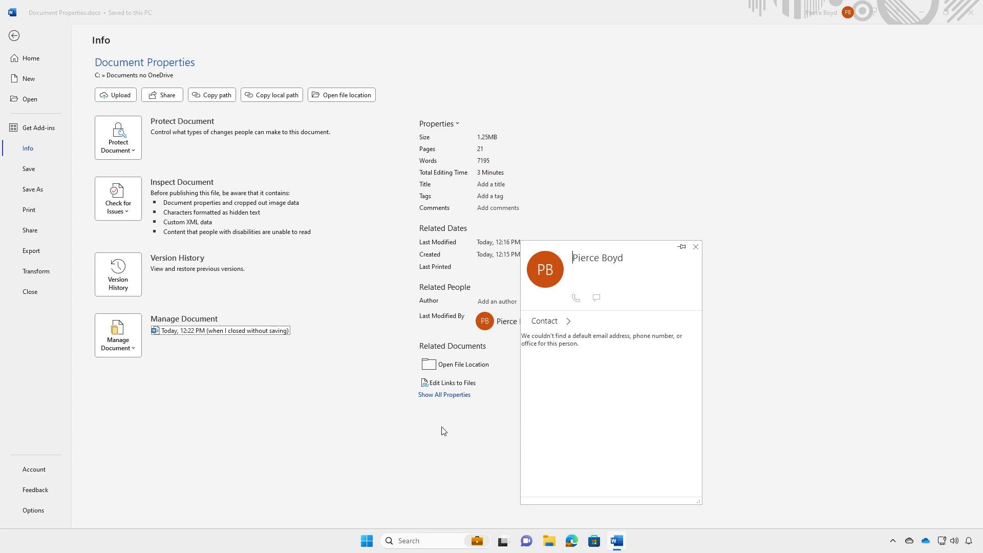
{"action": "left_click", "coordinate": [719, 198]}
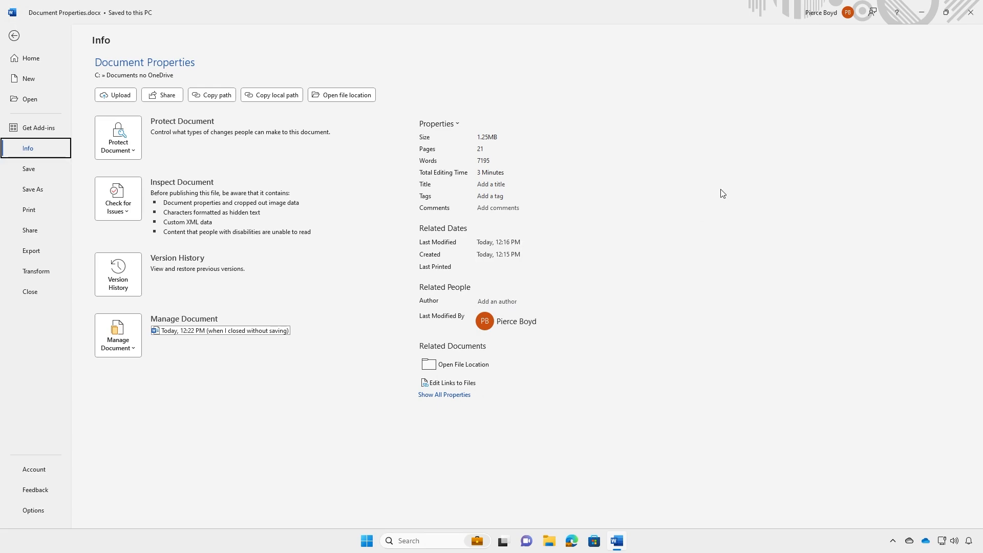
{"action": "left_click", "coordinate": [444, 395]}
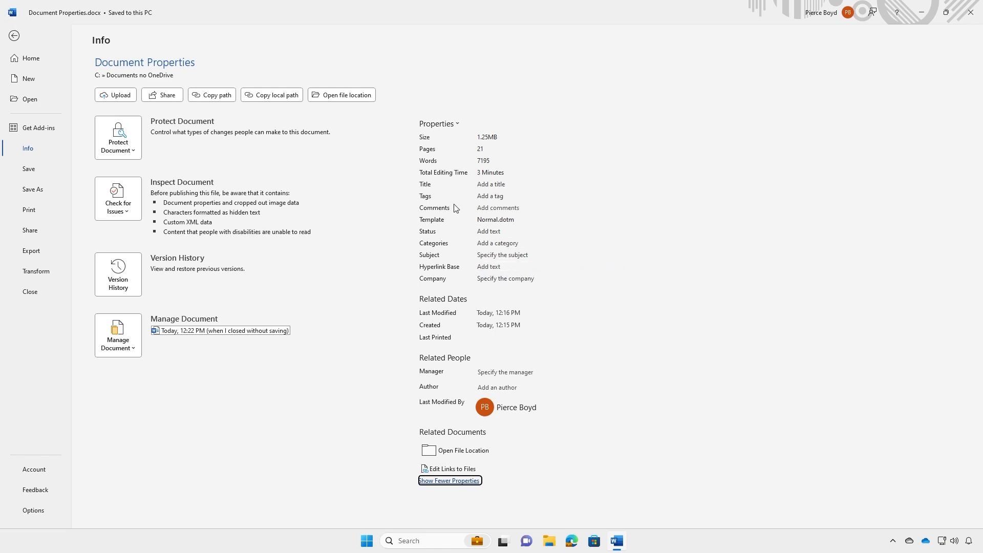
{"action": "left_click", "coordinate": [504, 185]}
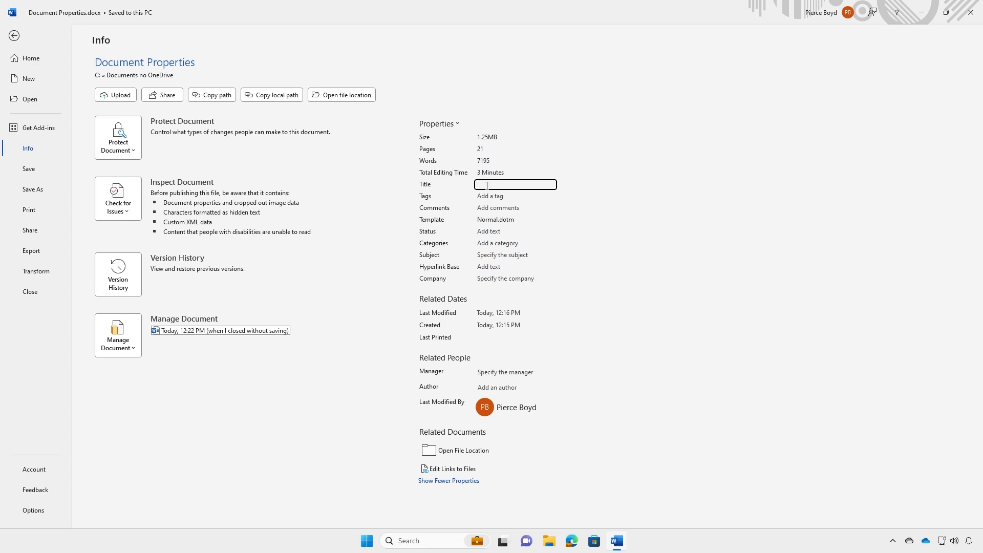
- Set the title to 'Stockholder Report' and the category to 'Marketing'
{"action": "type", "text": "Stockholder Report"}
{"action": "left_click", "coordinate": [562, 217]}
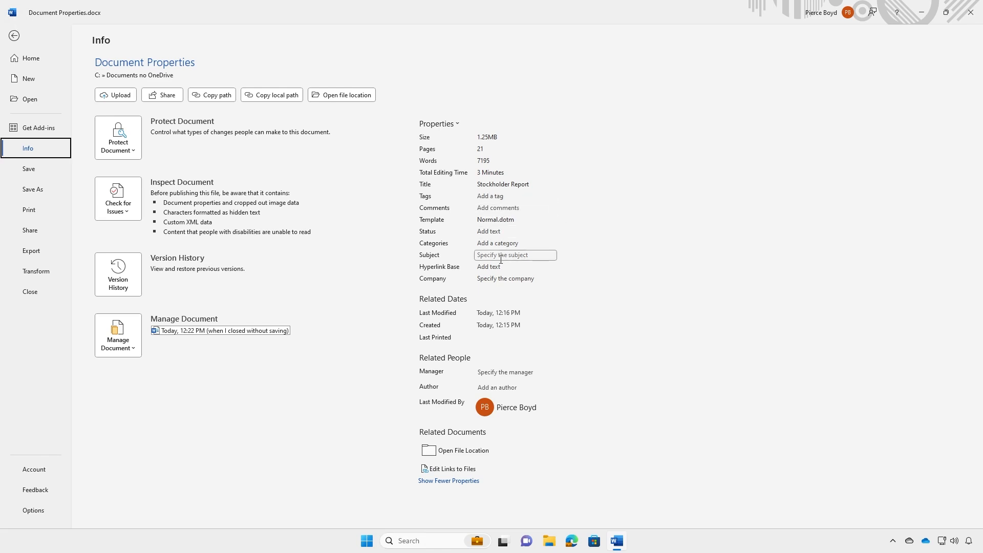
{"action": "left_click", "coordinate": [498, 243]}
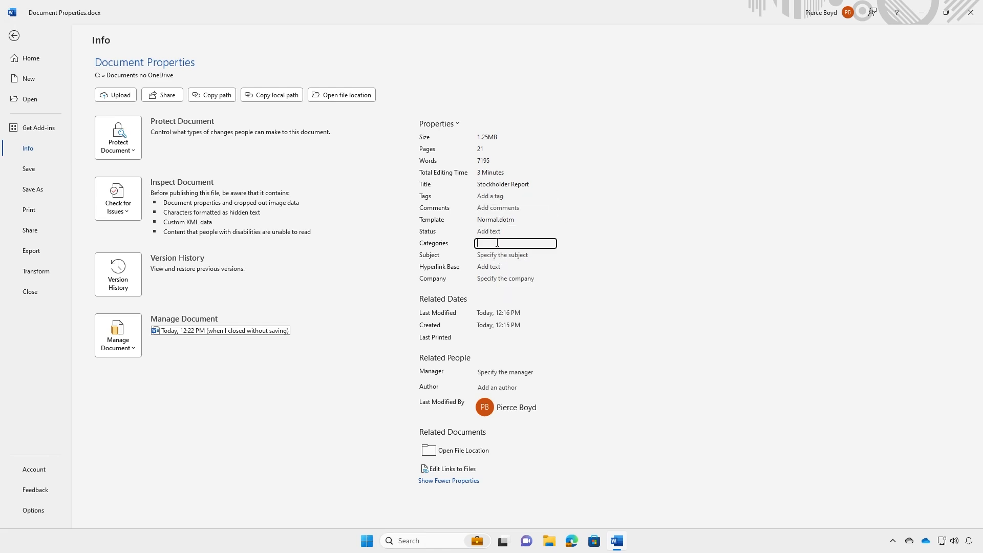
{"action": "type", "text": "Marketing"}
{"action": "key", "text": "Return"}
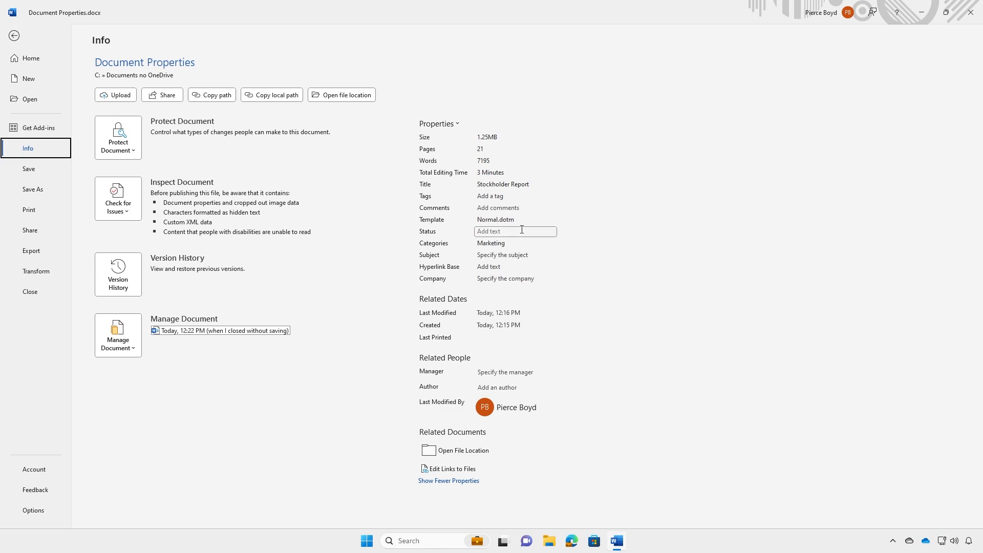
- Add the tags Financial, Diversity and Expansion
{"action": "left_click", "coordinate": [515, 198]}
{"action": "type", "text": "Financ"}
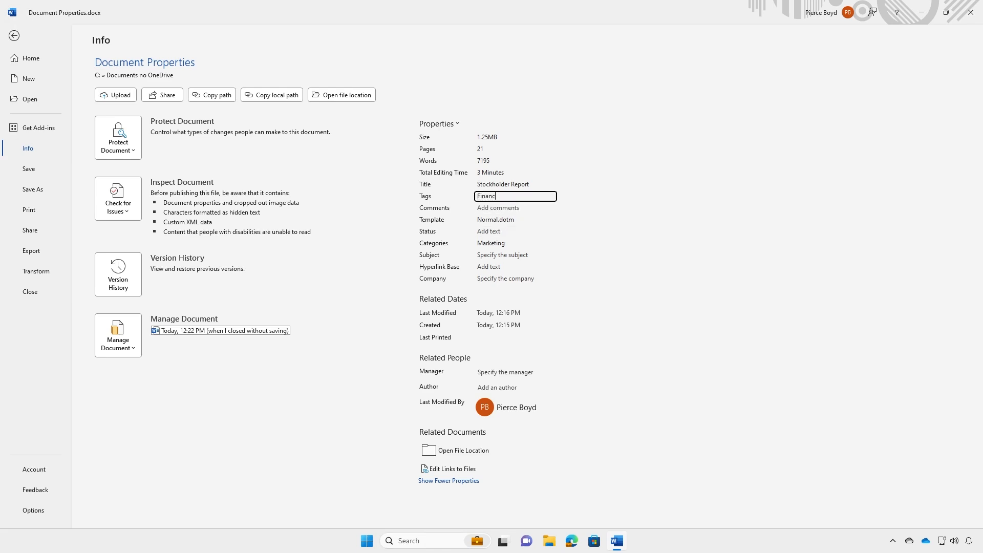
{"action": "type", "text": "ial, Diversity, Expansion"}
{"action": "left_click", "coordinate": [604, 204]}
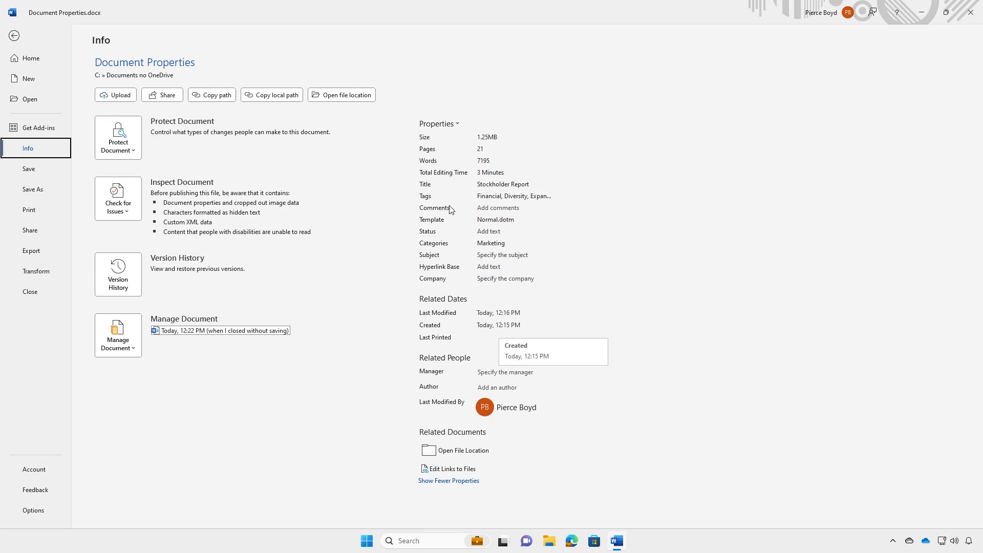
- In Advanced Properties, enter Company ElevareSkills and Subject Annual Report on the Summary page
{"action": "left_click", "coordinate": [436, 125]}
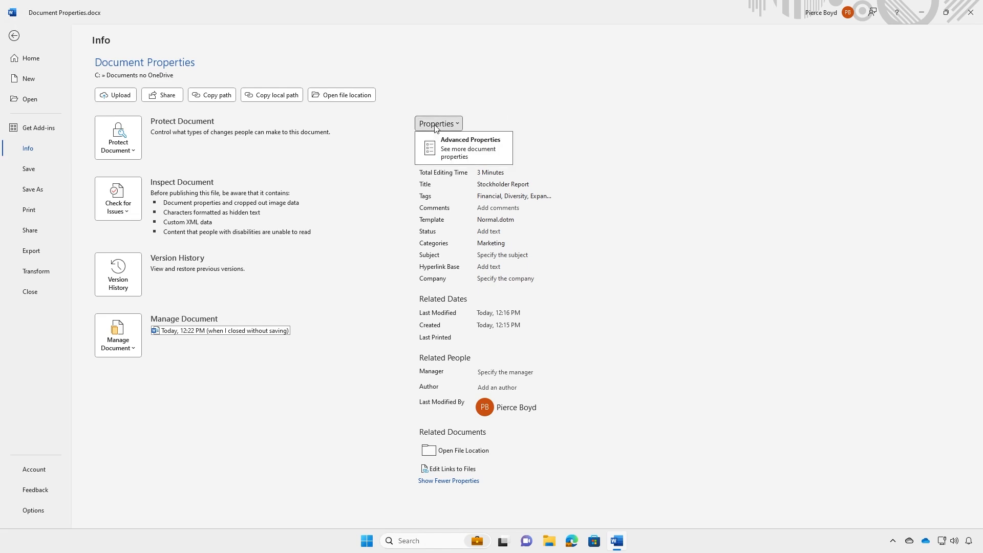
{"action": "left_click", "coordinate": [470, 155]}
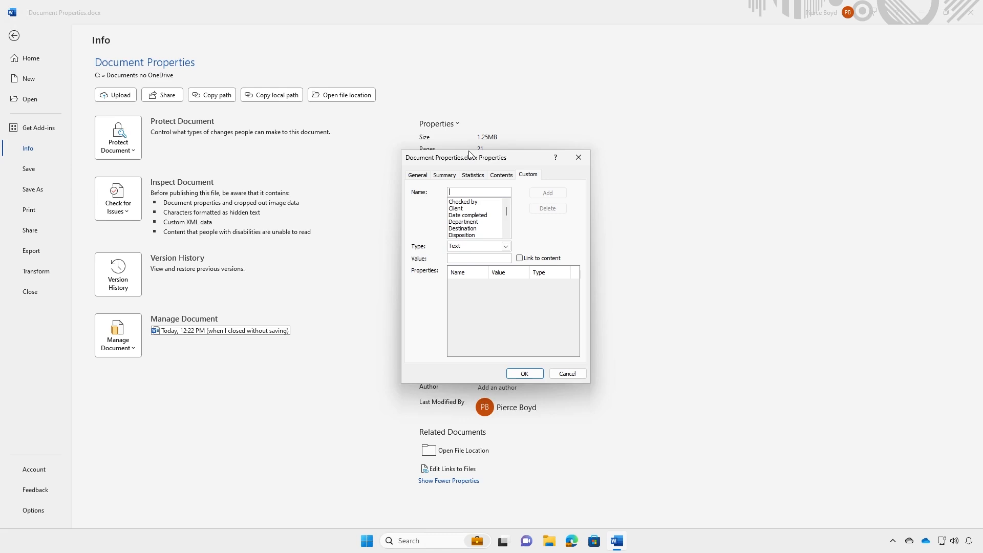
{"action": "left_click", "coordinate": [409, 176]}
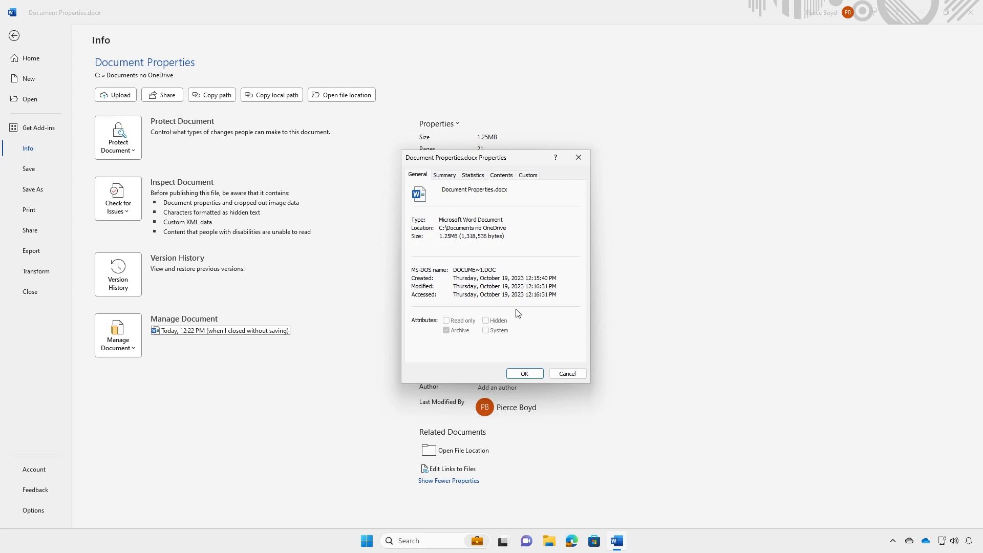
{"action": "left_click", "coordinate": [445, 175]}
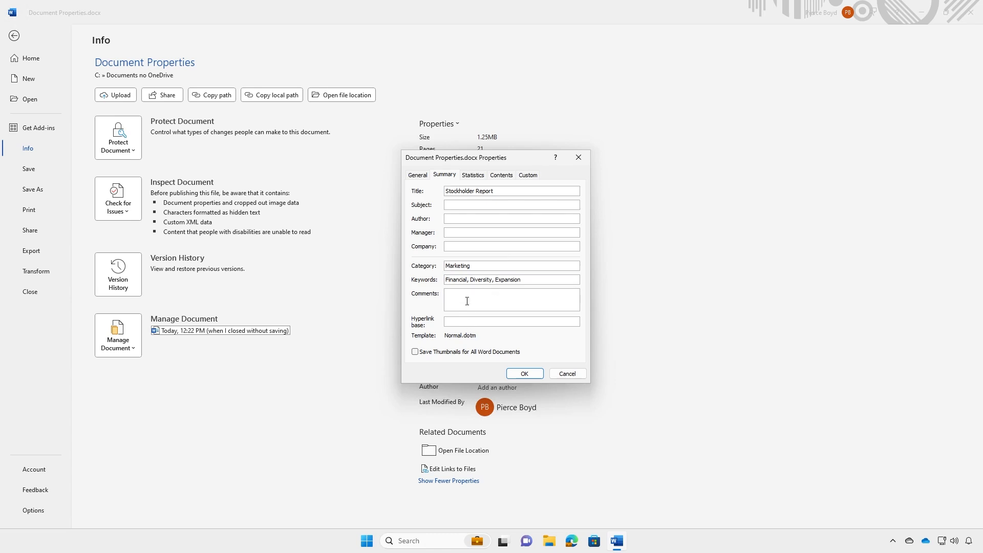
{"action": "left_click", "coordinate": [460, 250]}
{"action": "type", "text": "ElevareSkill"}
{"action": "type", "text": "Annual Report"}
- Review the Statistics and Contents pages, then move to the Custom page
{"action": "left_click", "coordinate": [475, 177]}
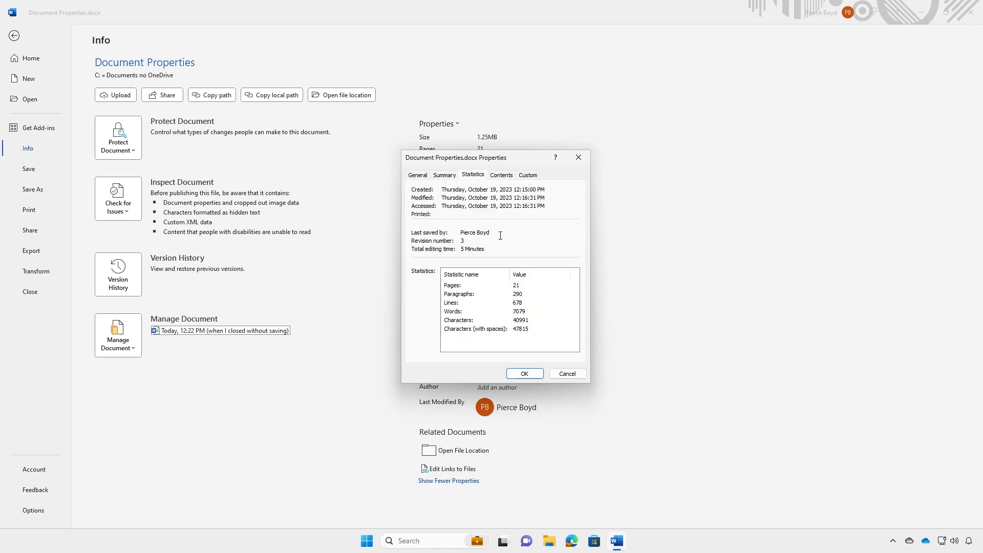
{"action": "left_click", "coordinate": [512, 178]}
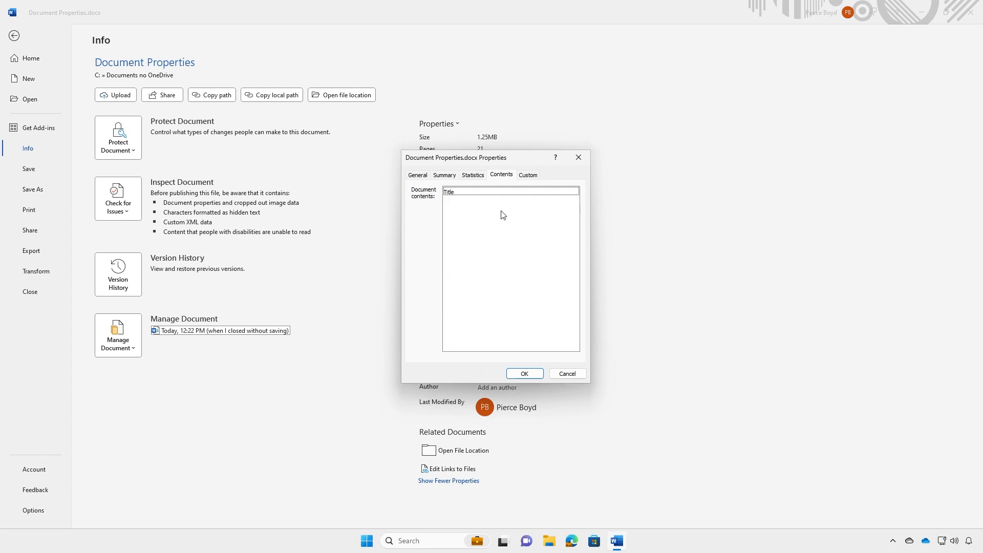
{"action": "left_click", "coordinate": [527, 180]}
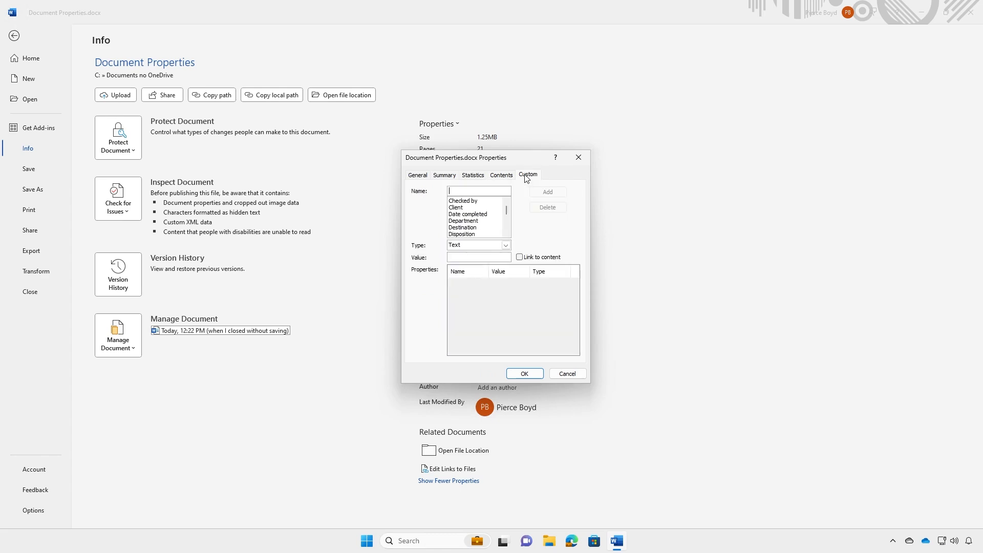
- Add a custom Text property named Owner holding the owner's name, and close the dialog
{"action": "scroll", "coordinate": [476, 228], "scroll_direction": "down", "scroll_amount": 3}
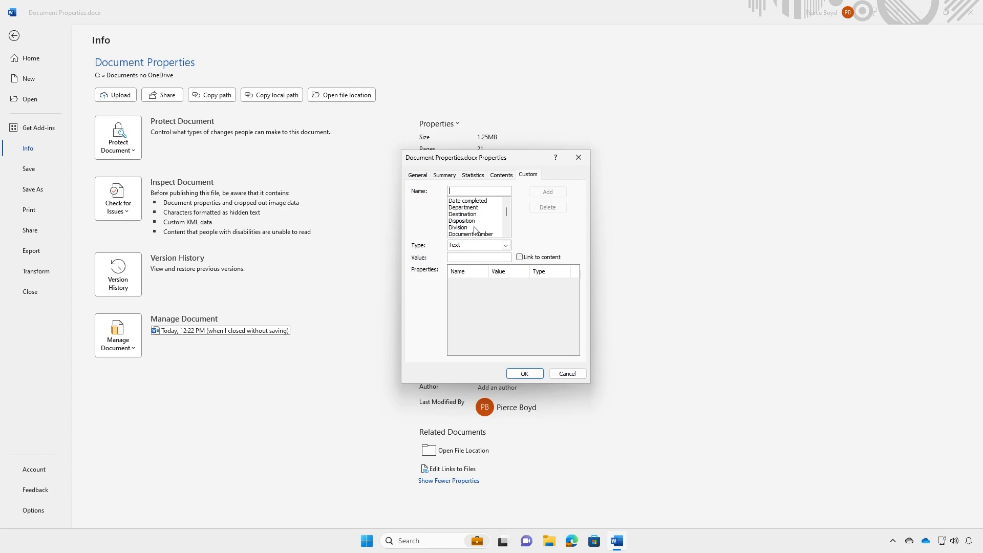
{"action": "scroll", "coordinate": [487, 230], "scroll_direction": "down", "scroll_amount": 2}
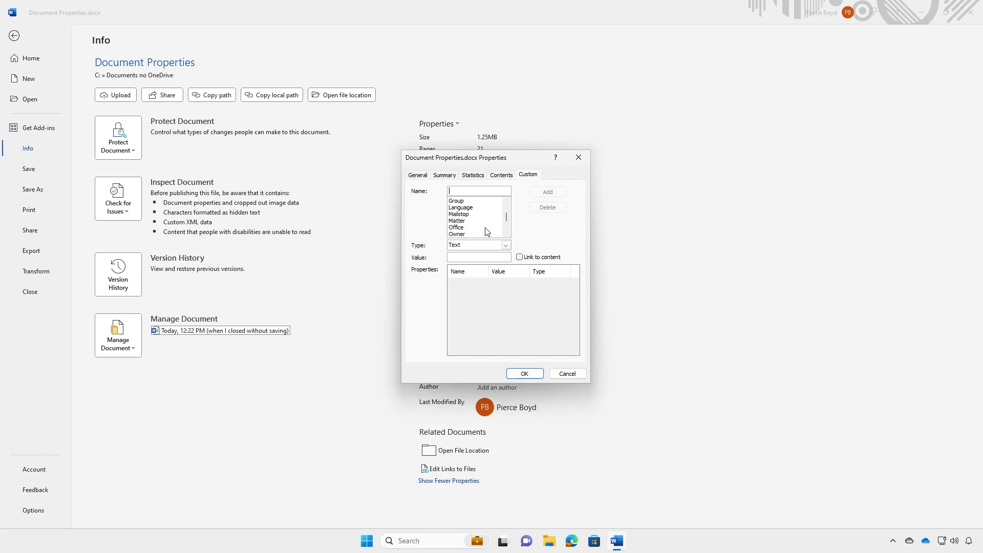
{"action": "scroll", "coordinate": [485, 231], "scroll_direction": "down", "scroll_amount": 2}
{"action": "scroll", "coordinate": [484, 231], "scroll_direction": "up", "scroll_amount": 4}
{"action": "scroll", "coordinate": [485, 231], "scroll_direction": "down", "scroll_amount": 2}
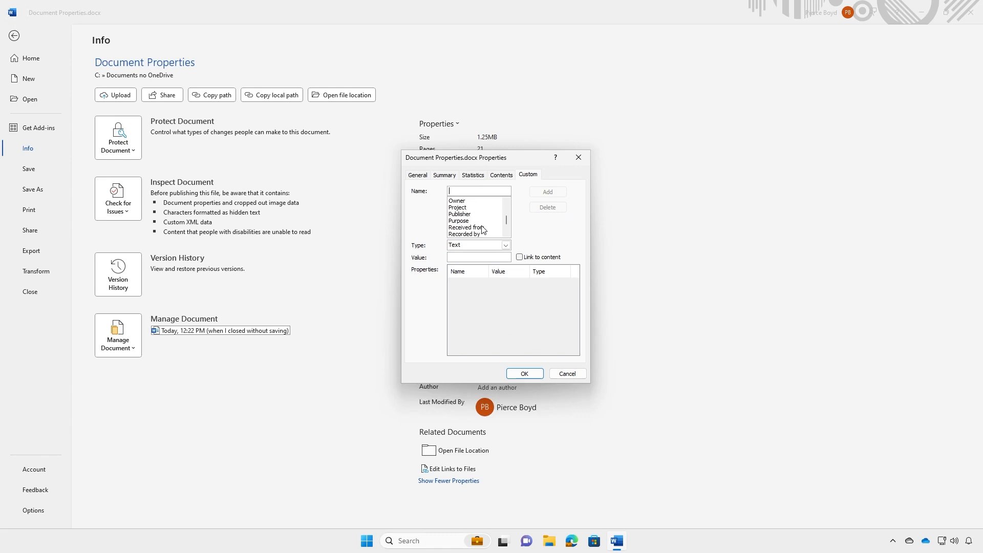
{"action": "left_click", "coordinate": [459, 201]}
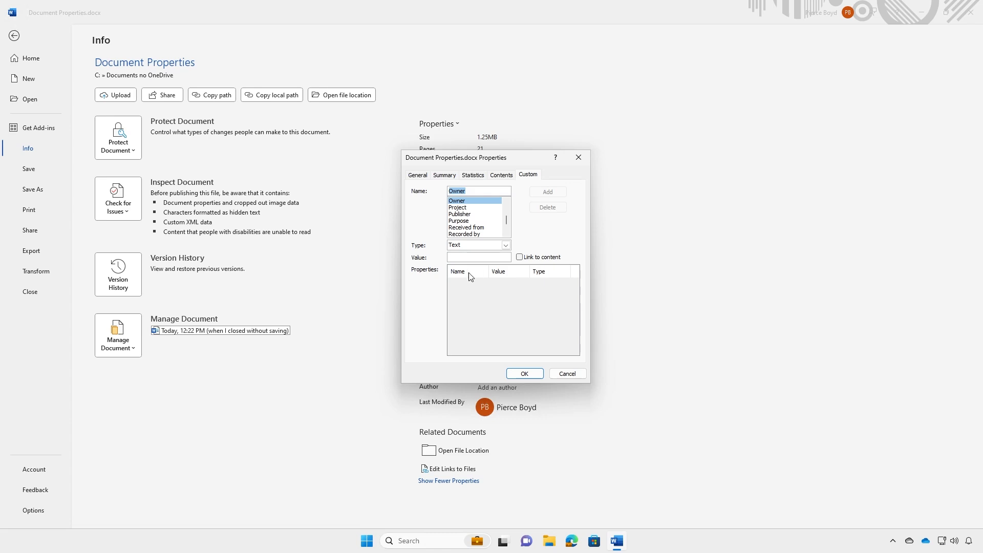
{"action": "left_click", "coordinate": [463, 257]}
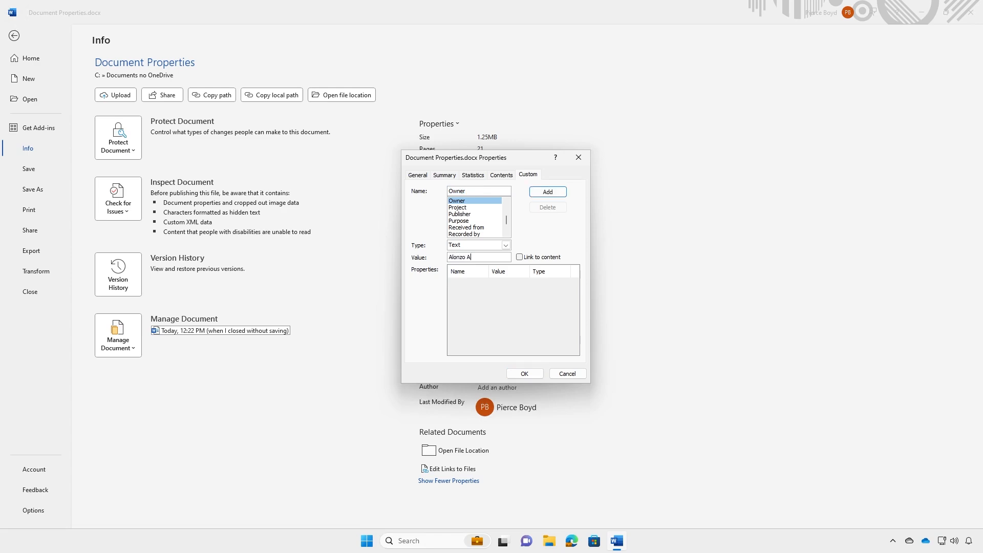
{"action": "left_click", "coordinate": [559, 196]}
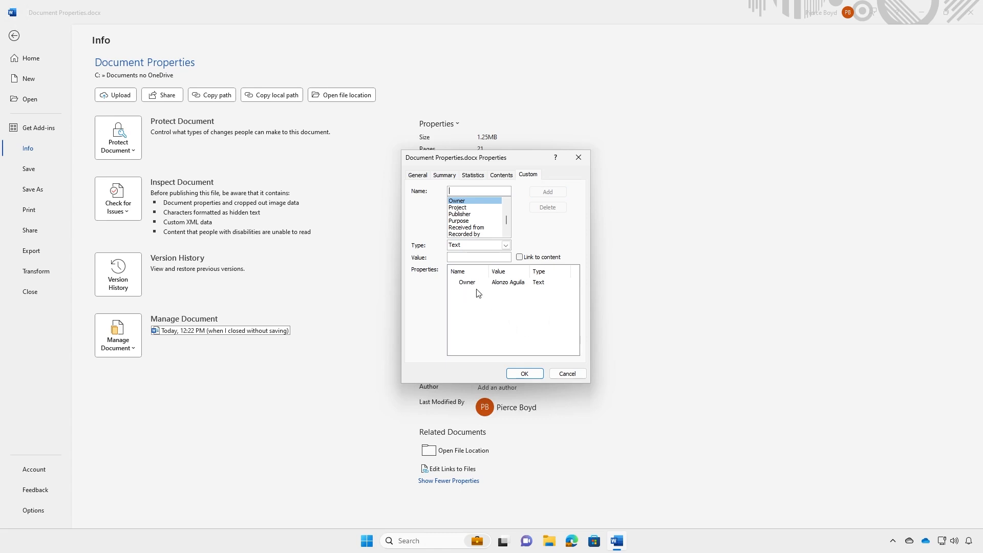
{"action": "left_click", "coordinate": [524, 373]}
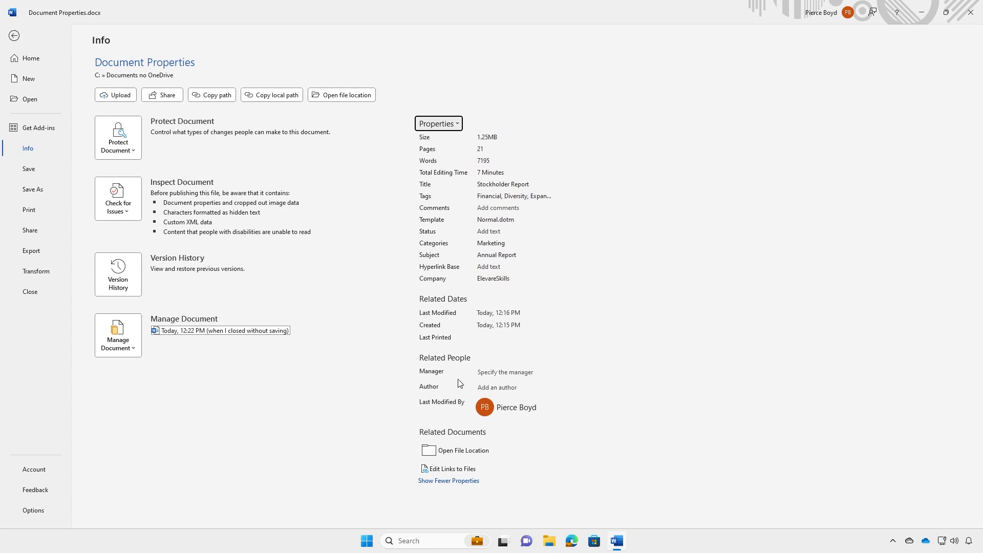
- Add an author by searching the address book by name and picking the result
{"action": "left_click", "coordinate": [492, 389]}
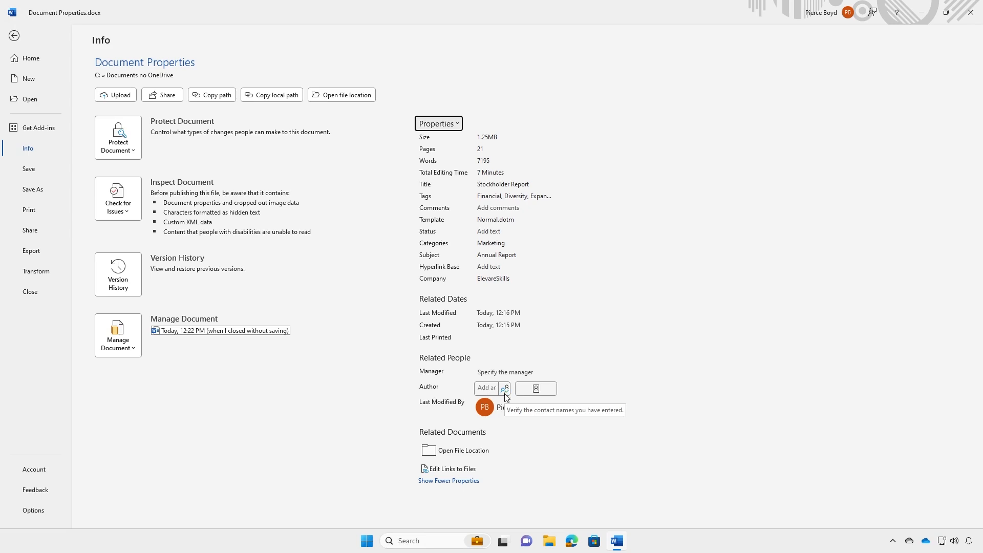
{"action": "left_click", "coordinate": [536, 389]}
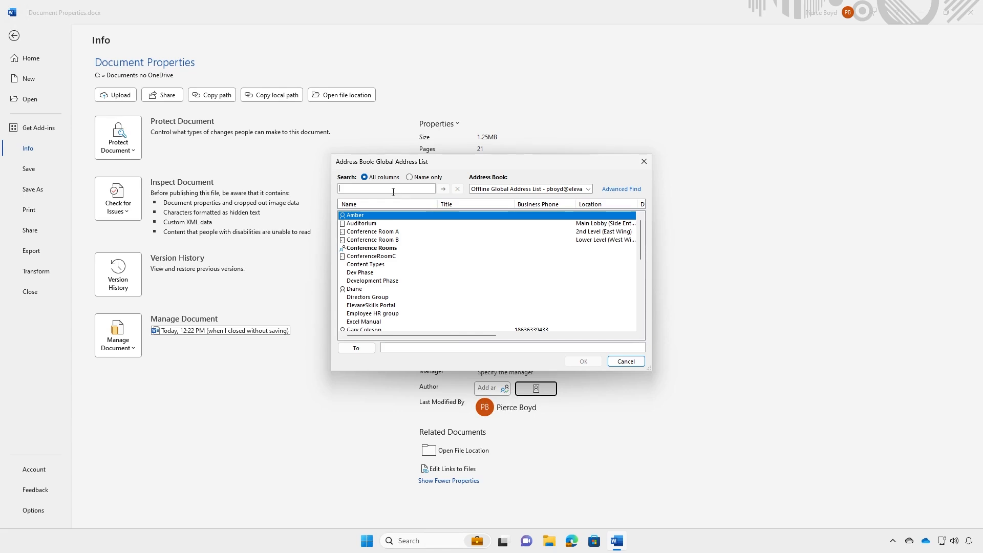
{"action": "type", "text": "Pier"}
{"action": "left_click", "coordinate": [443, 188]}
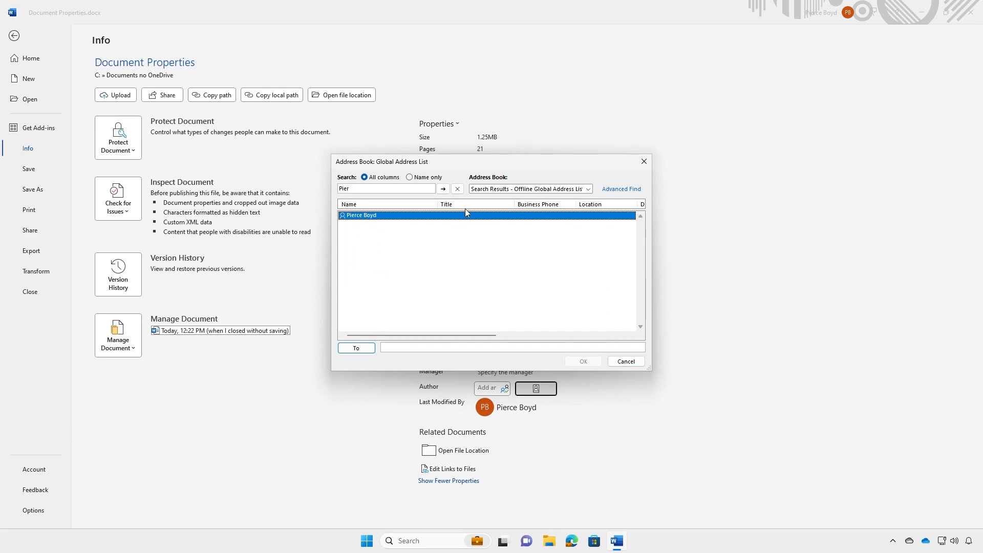
{"action": "double_click", "coordinate": [367, 216]}
{"action": "left_click", "coordinate": [585, 362]}
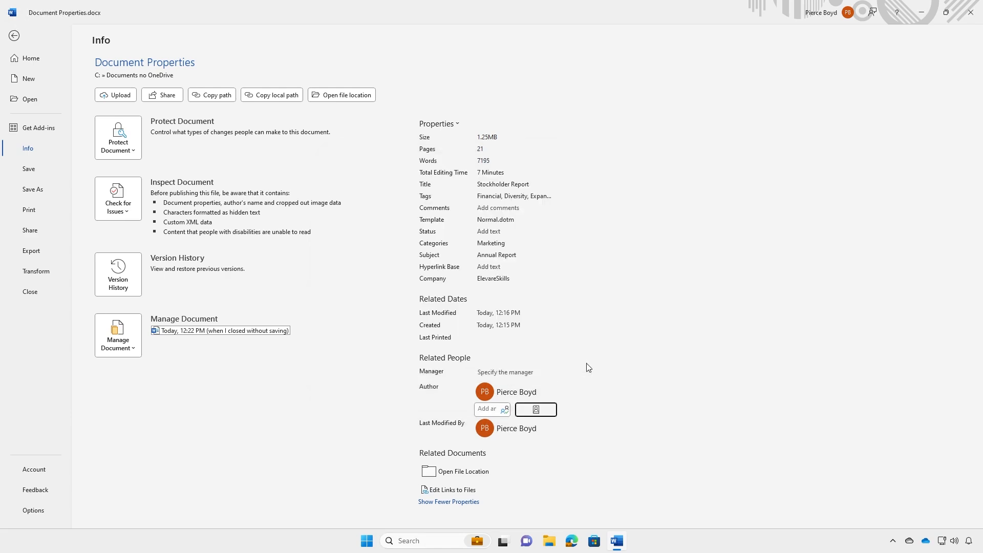
- View the new author's contact card, then begin adding a second author
{"action": "left_click", "coordinate": [509, 396]}
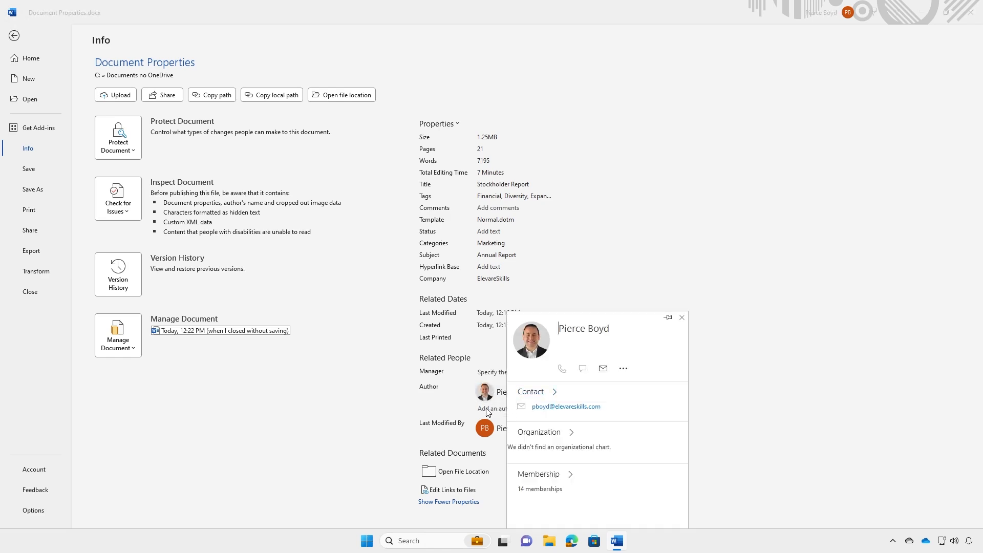
{"action": "left_click", "coordinate": [774, 259]}
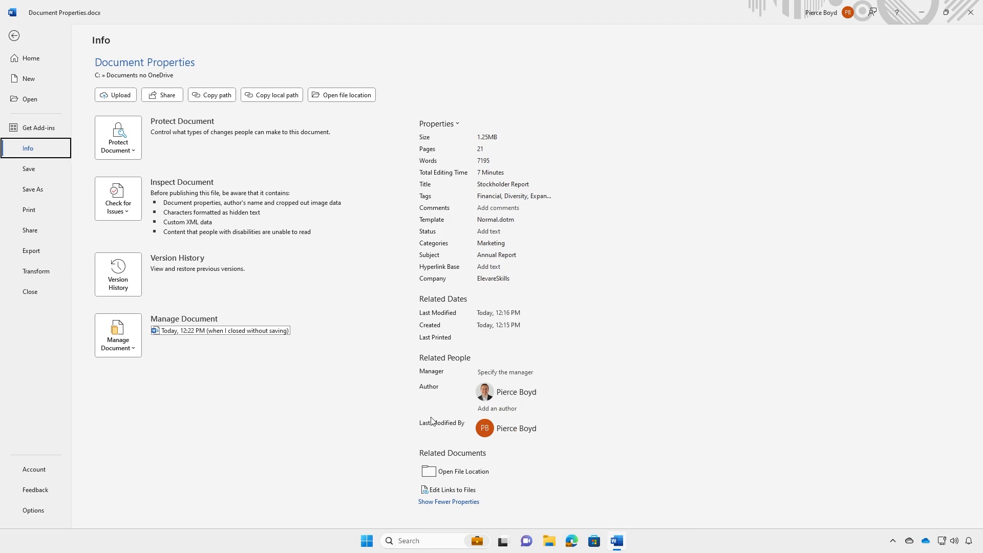
{"action": "left_click", "coordinate": [505, 413]}
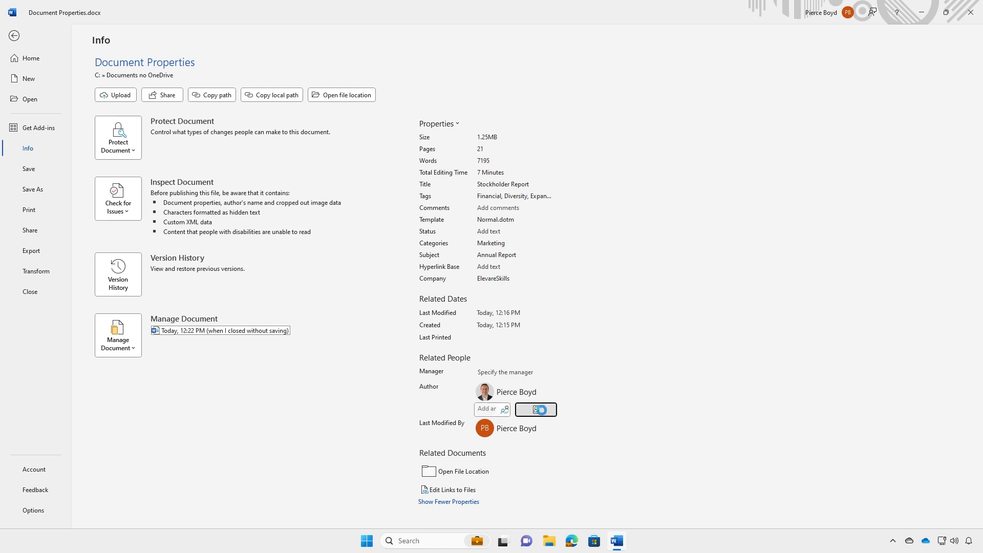
- Add a second author chosen through an address-book name search
{"action": "left_click", "coordinate": [536, 410]}
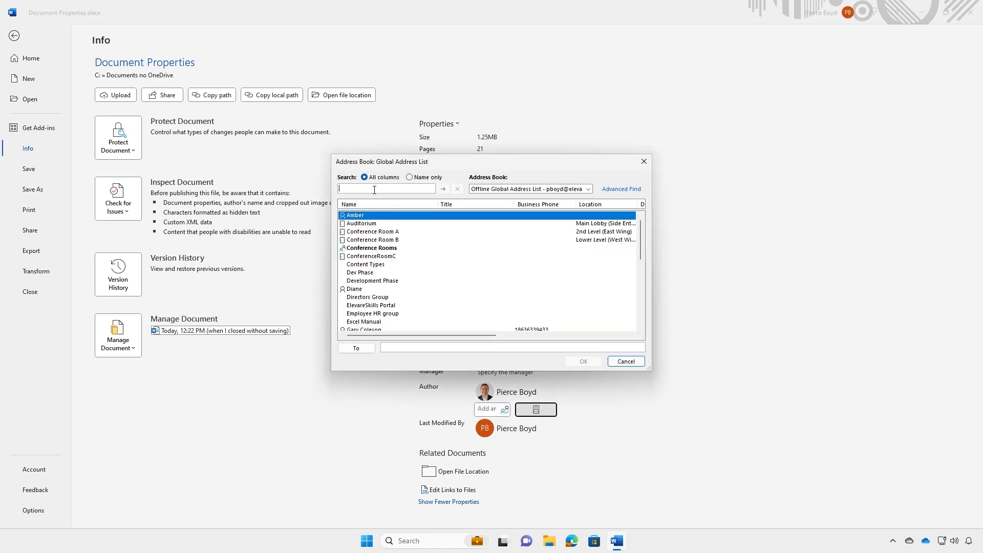
{"action": "type", "text": "Gary"}
{"action": "left_click", "coordinate": [443, 189]}
{"action": "double_click", "coordinate": [357, 215]}
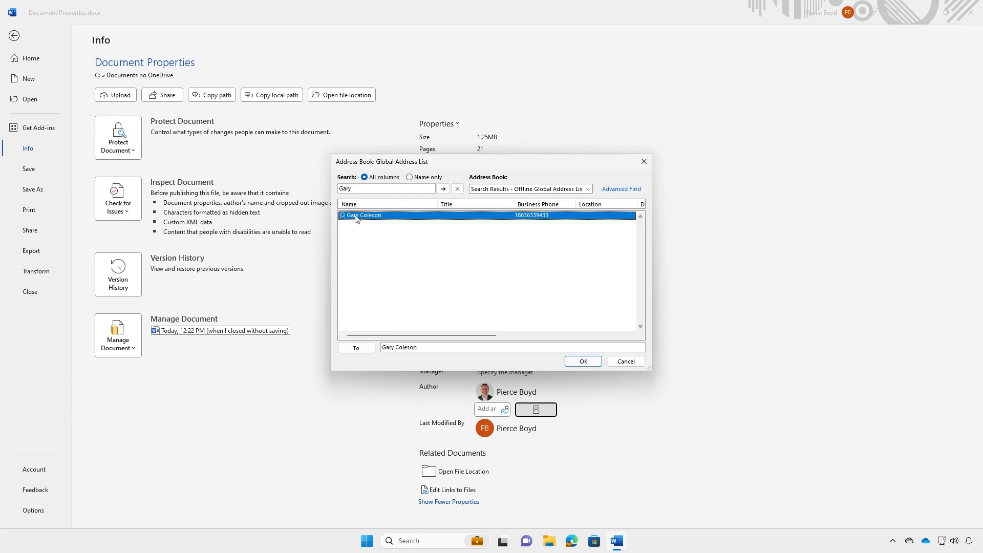
{"action": "left_click", "coordinate": [583, 362]}
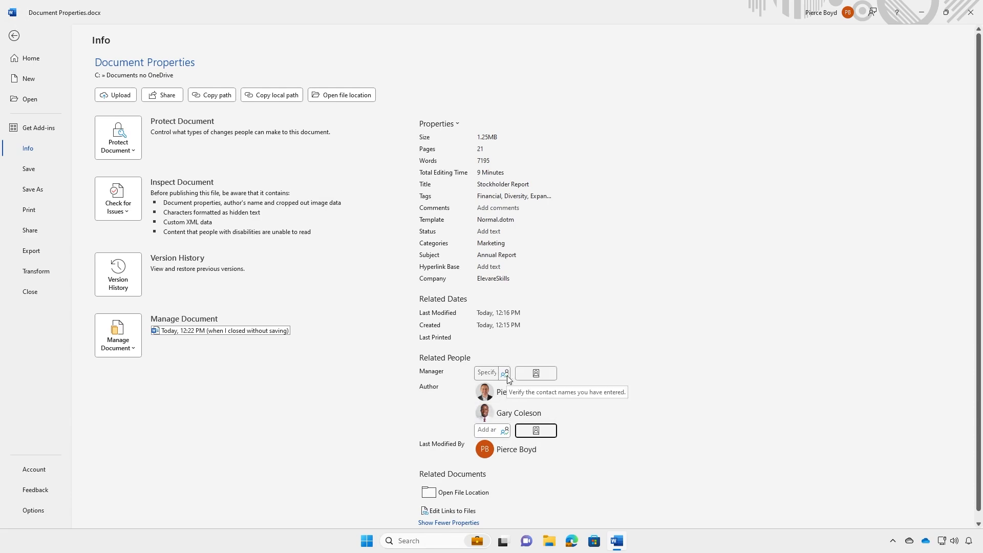
- Set the Manager property to a person found in the address book, then return to the document
{"action": "left_click", "coordinate": [541, 376]}
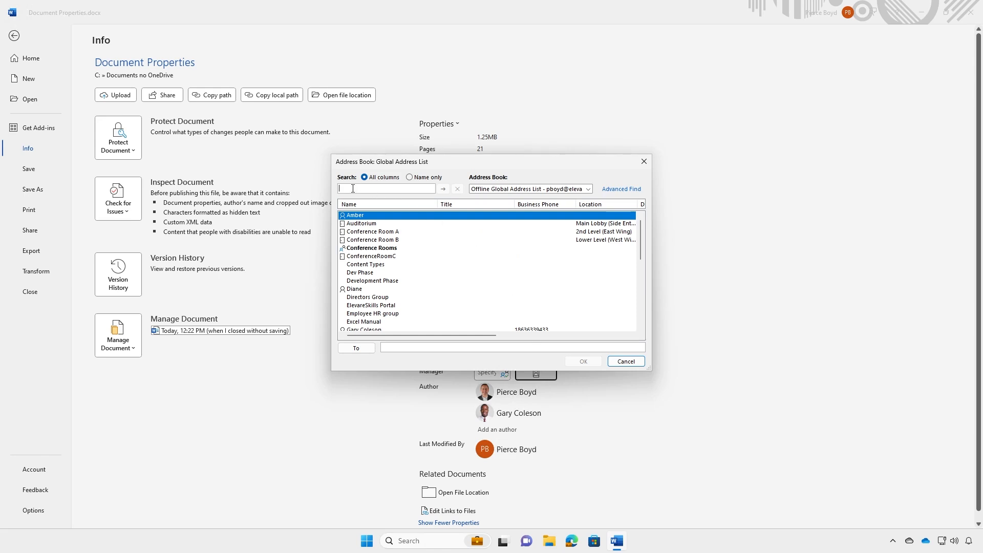
{"action": "type", "text": "hea"}
{"action": "left_click", "coordinate": [443, 189]}
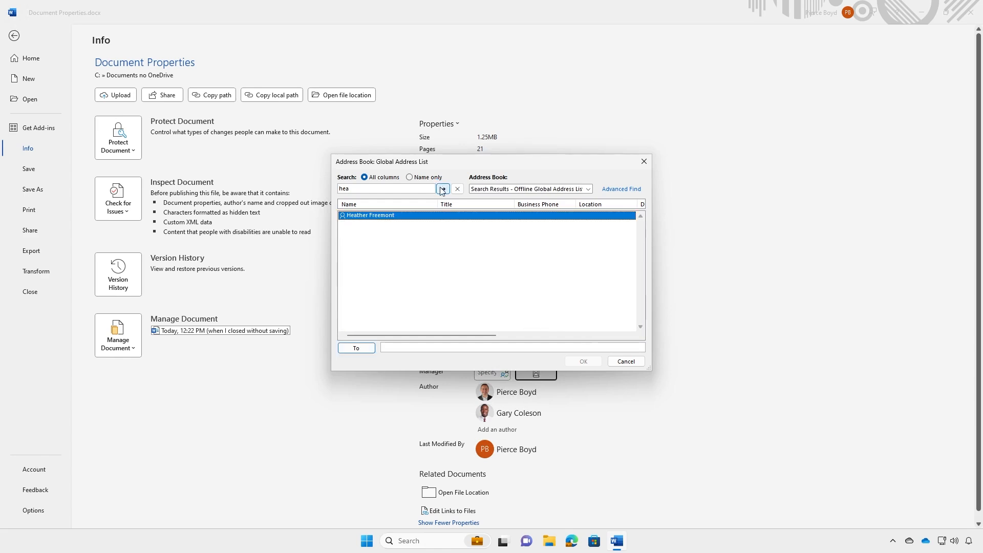
{"action": "double_click", "coordinate": [379, 218]}
{"action": "left_click", "coordinate": [587, 361]}
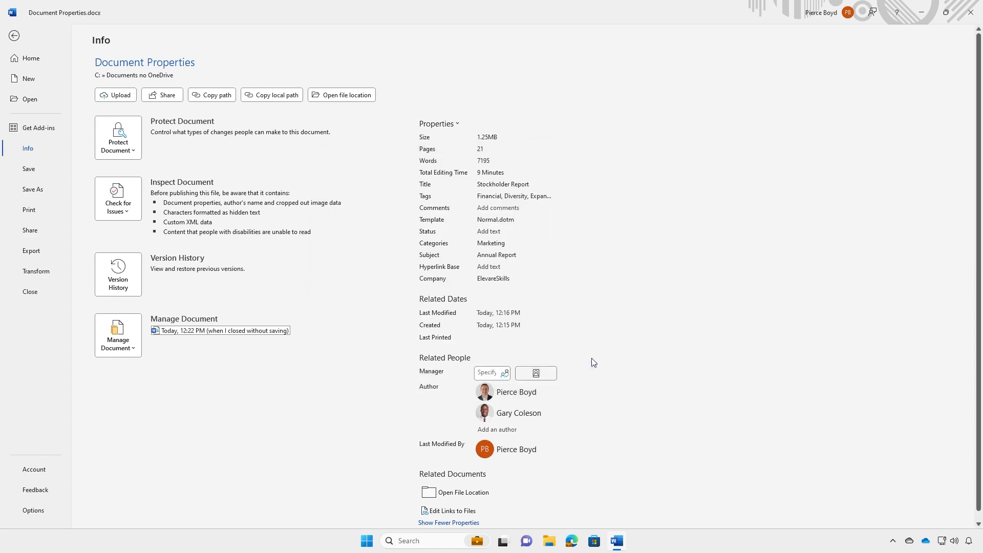
{"action": "scroll", "coordinate": [597, 367], "scroll_direction": "down", "scroll_amount": 1}
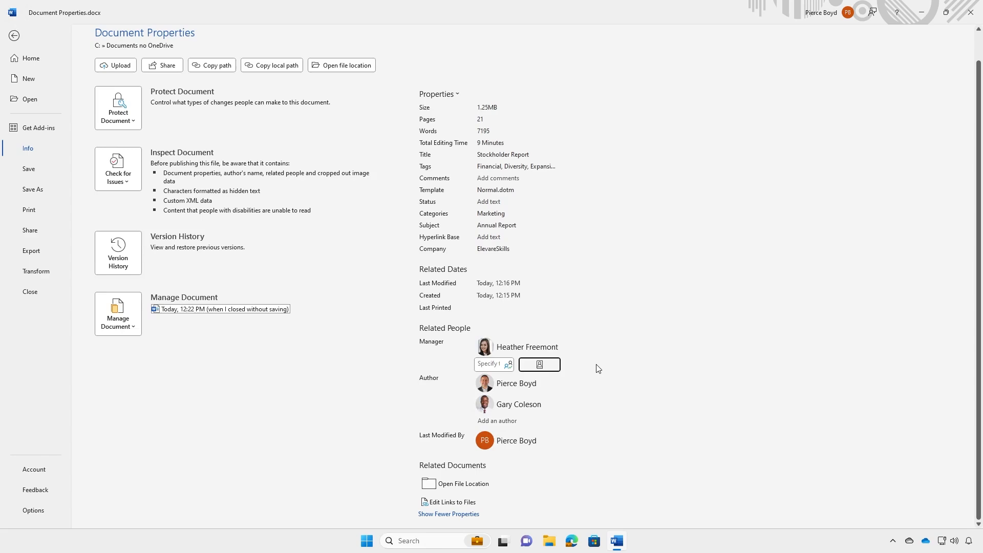
{"action": "left_click", "coordinate": [13, 36]}
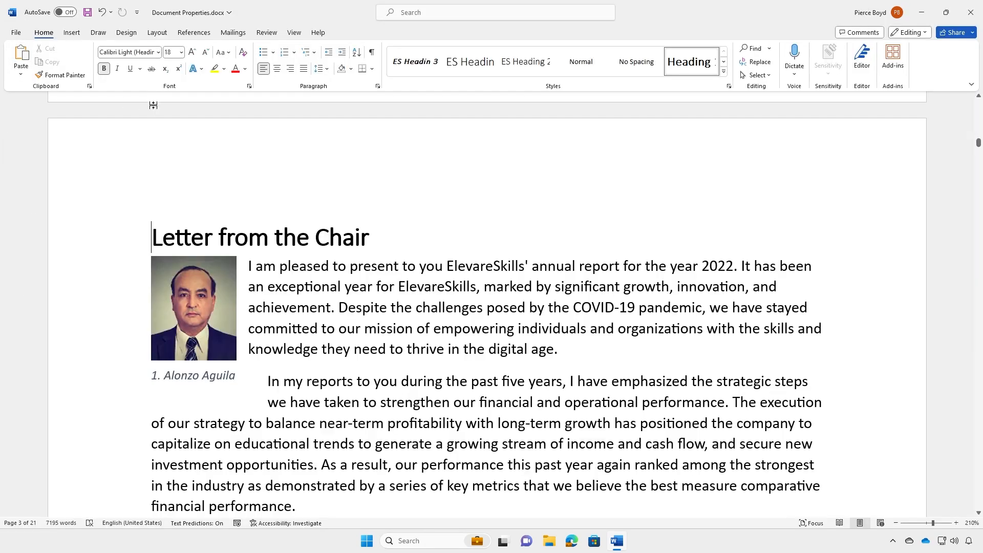
- Save the document and reopen its Info page
{"action": "left_click", "coordinate": [87, 14]}
{"action": "left_click", "coordinate": [16, 33]}
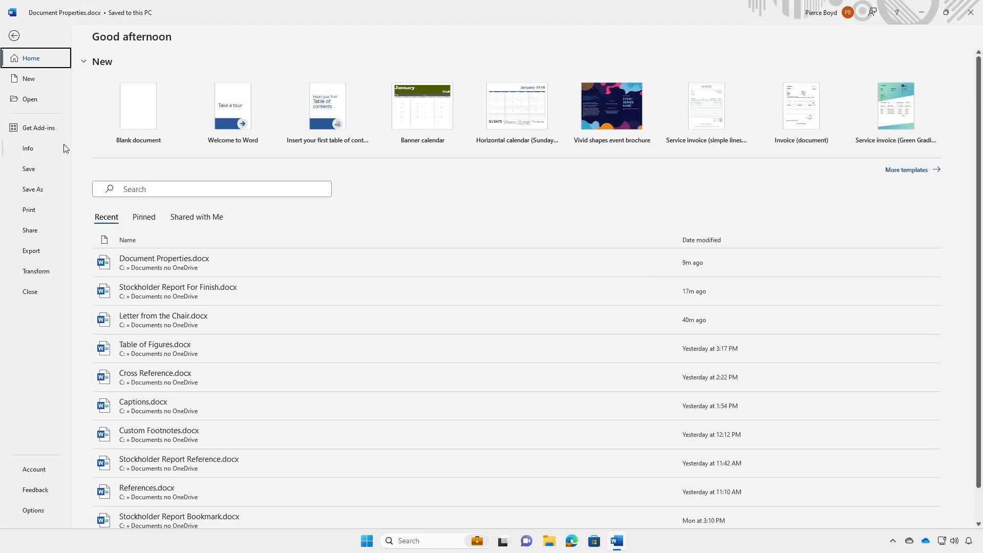
{"action": "left_click", "coordinate": [29, 149]}
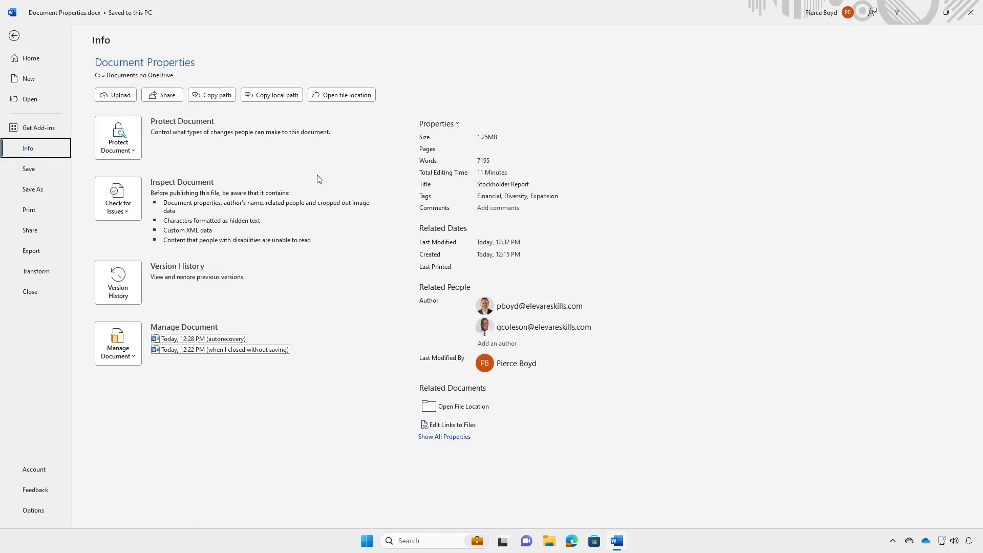
- Review the Contents and Summary tabs of Advanced Properties, then close the dialog
{"action": "left_click", "coordinate": [437, 125]}
{"action": "left_click", "coordinate": [477, 148]}
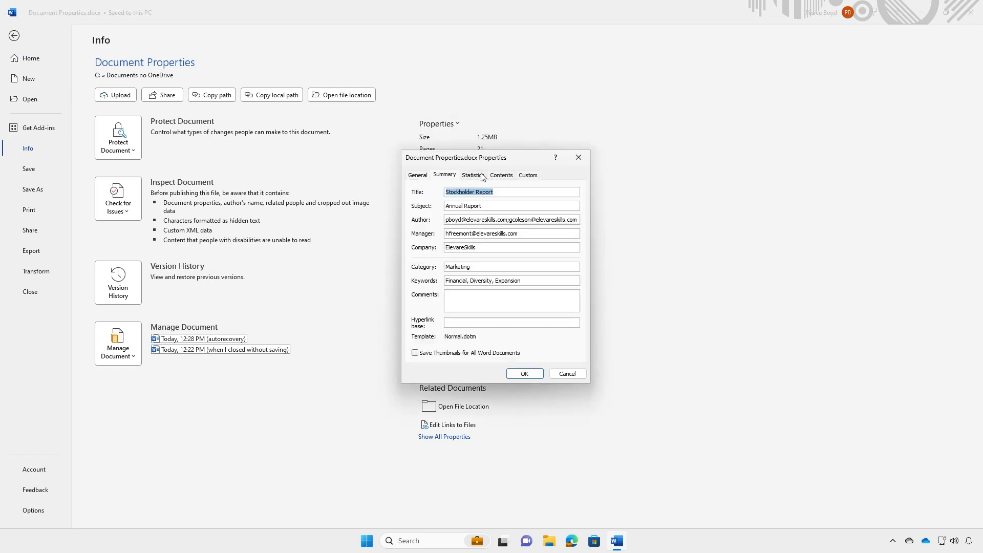
{"action": "left_click", "coordinate": [505, 175]}
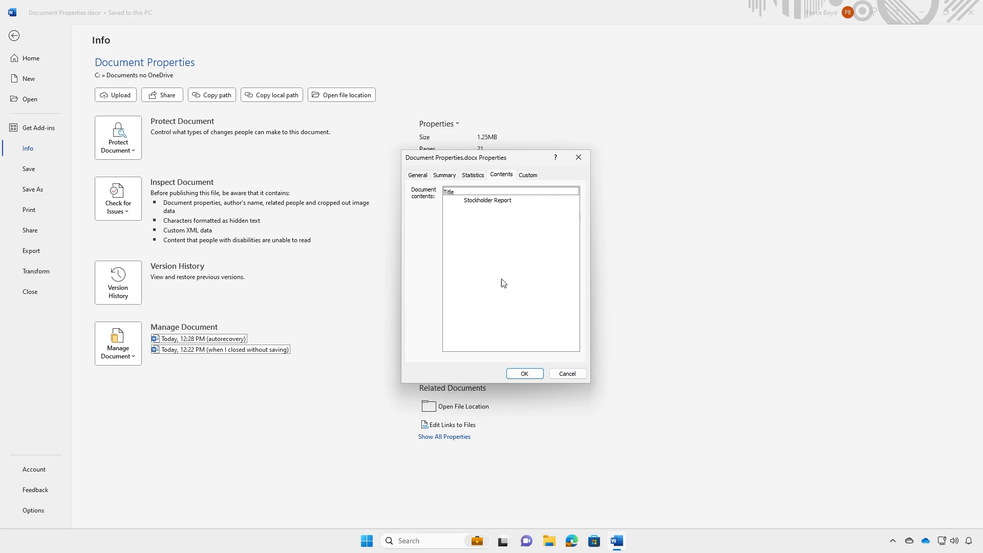
{"action": "left_click", "coordinate": [444, 175]}
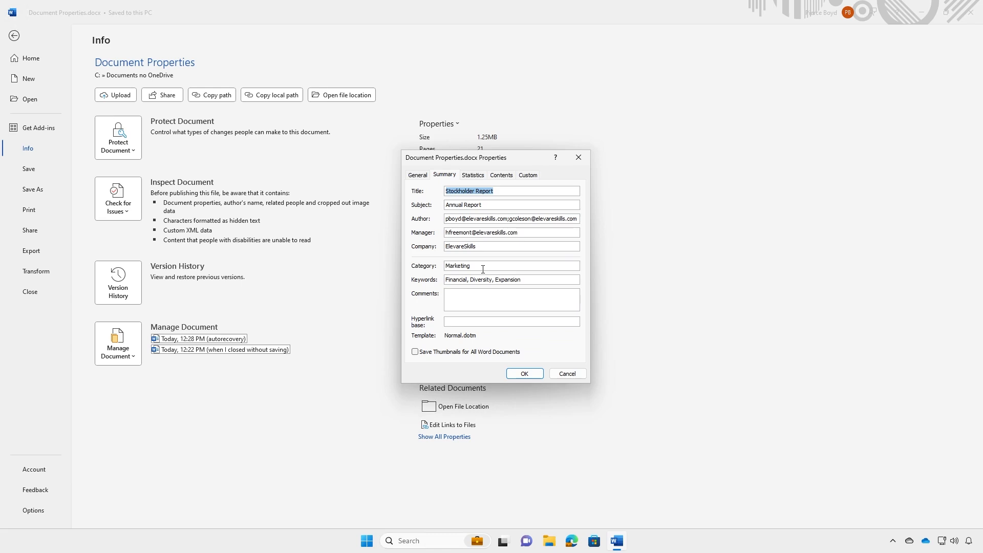
{"action": "left_click", "coordinate": [568, 374]}
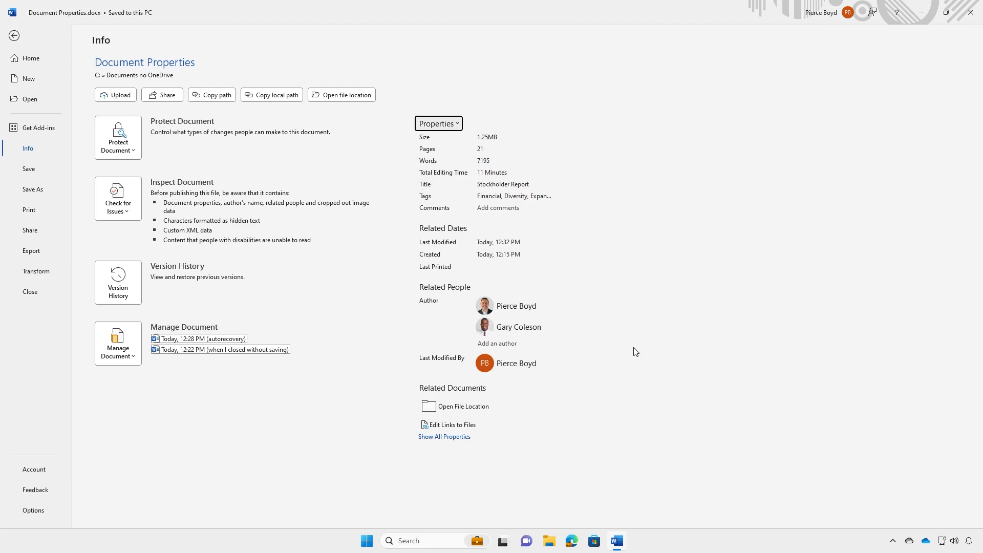
- Expand the Info page to show all properties, including Subject Annual Report, Categories Marketing and Company ElevareSkills
{"action": "left_click", "coordinate": [449, 439]}
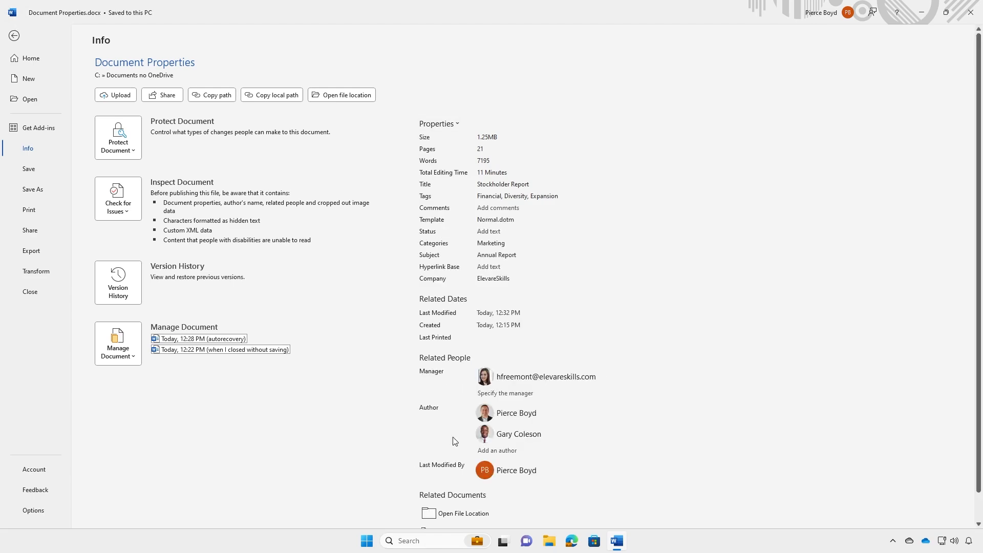